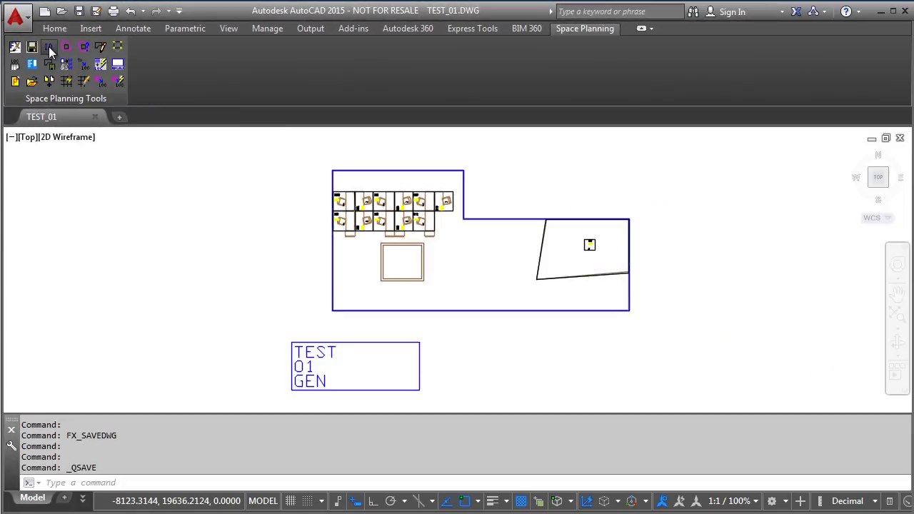
# Change the drawing identification's building code to TESTX, save it, and decline adding a new floor record
pyautogui.click(151, 146)
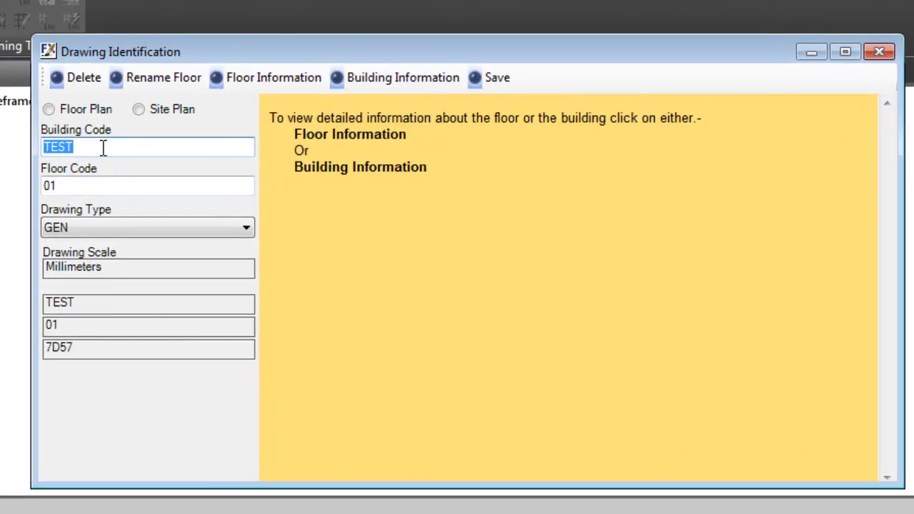
pyautogui.click(107, 147)
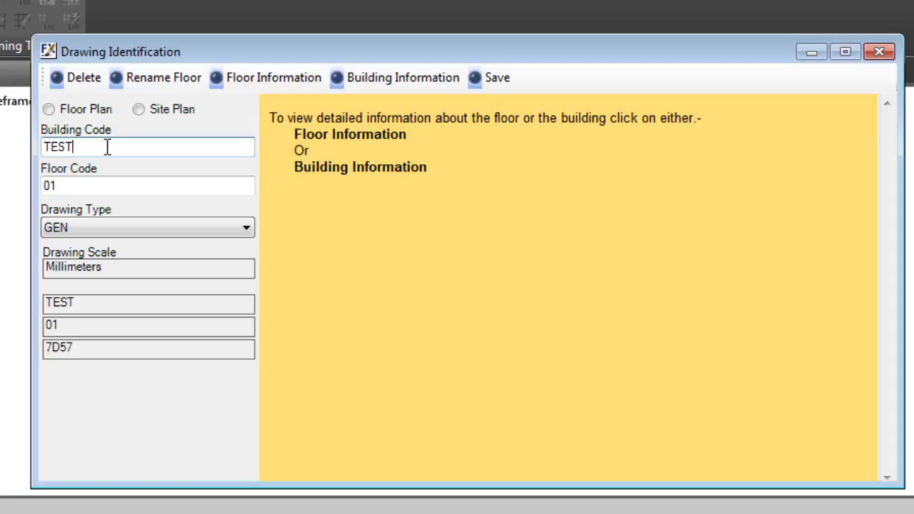
pyautogui.write('X')
pyautogui.click(89, 185)
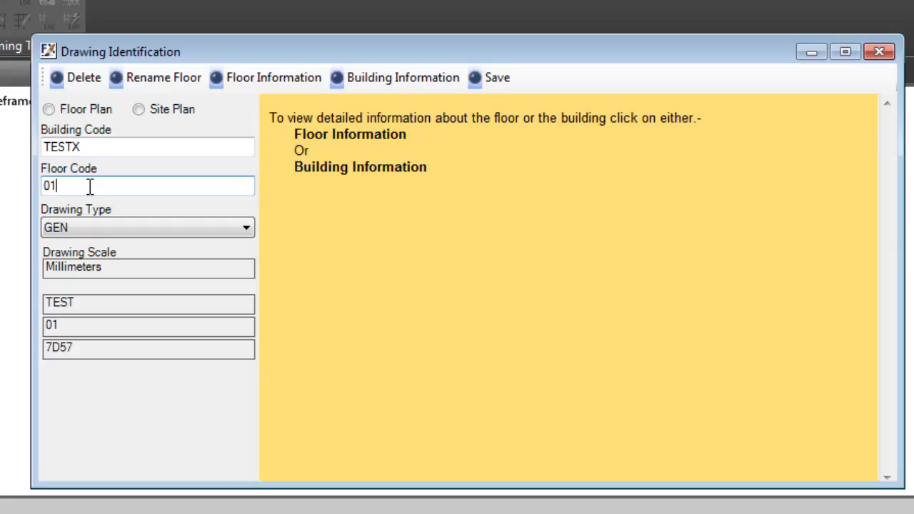
pyautogui.click(79, 147)
pyautogui.click(501, 80)
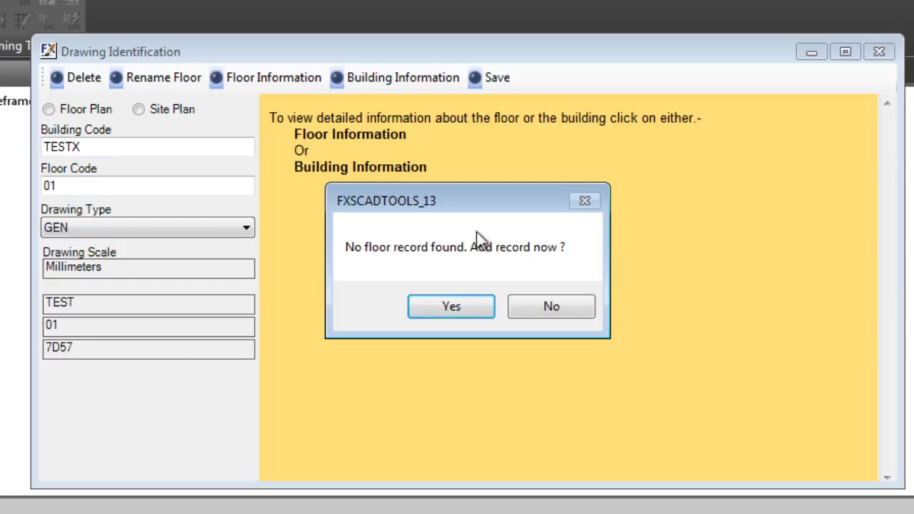
pyautogui.click(553, 308)
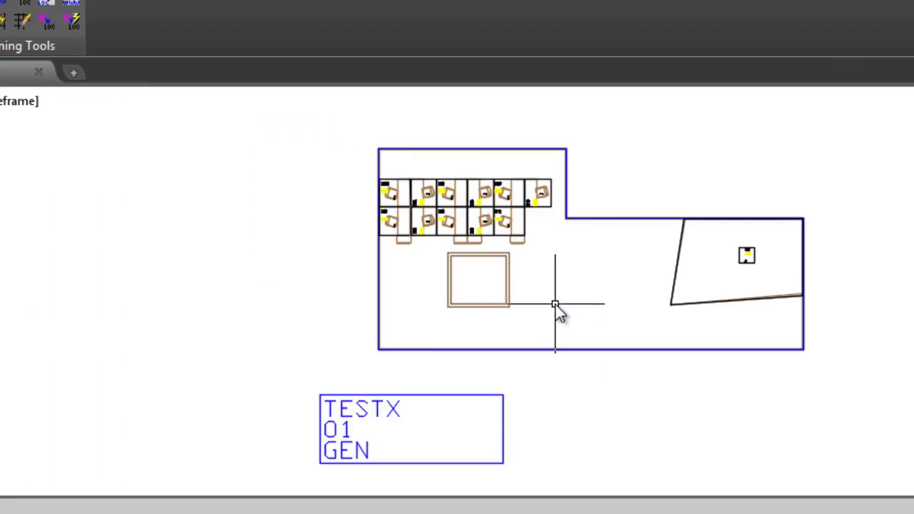
# Rename the floor record to building TESTX, floor 01, then review the rename results and acknowledge the update
pyautogui.click(49, 30)
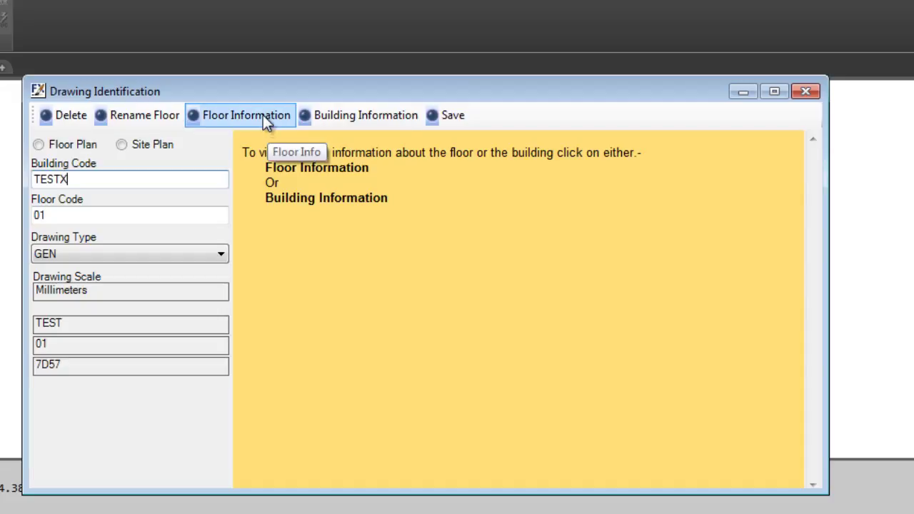
pyautogui.click(155, 114)
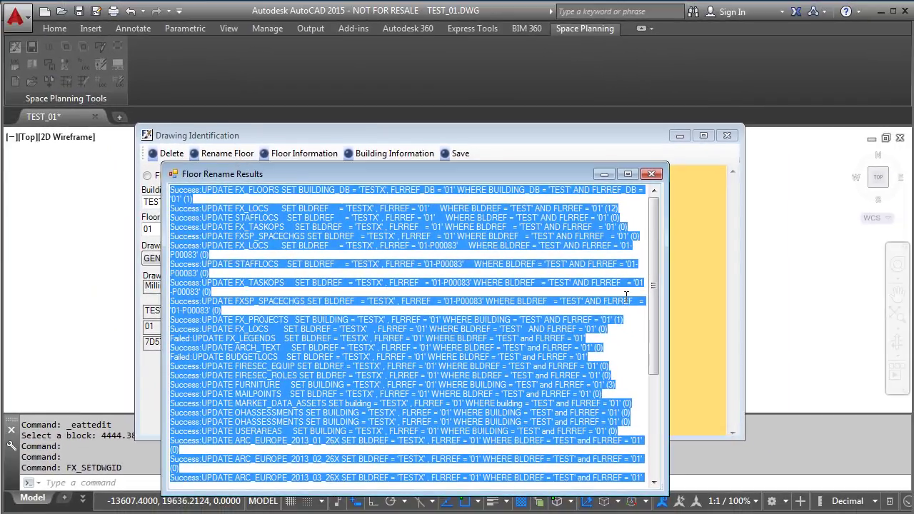
pyautogui.moveTo(652, 250); pyautogui.dragTo(872, 364)
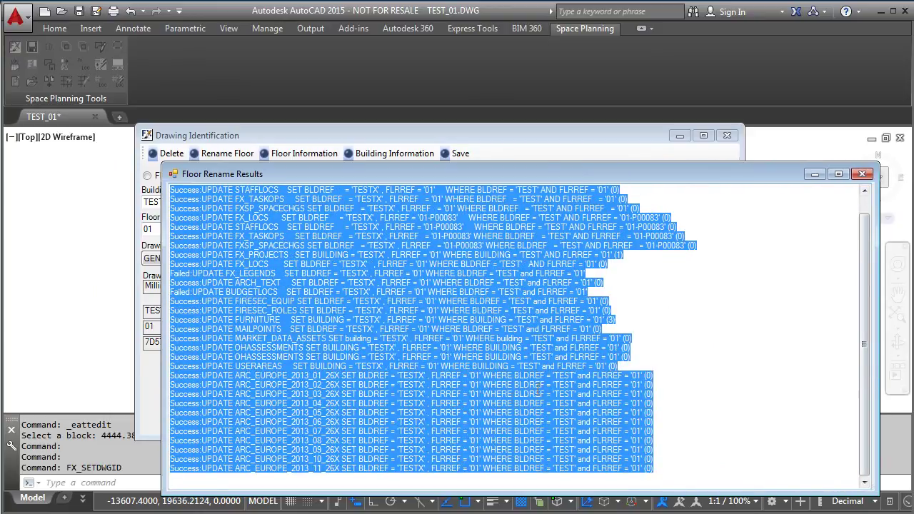
pyautogui.scroll(1, 337, 353)
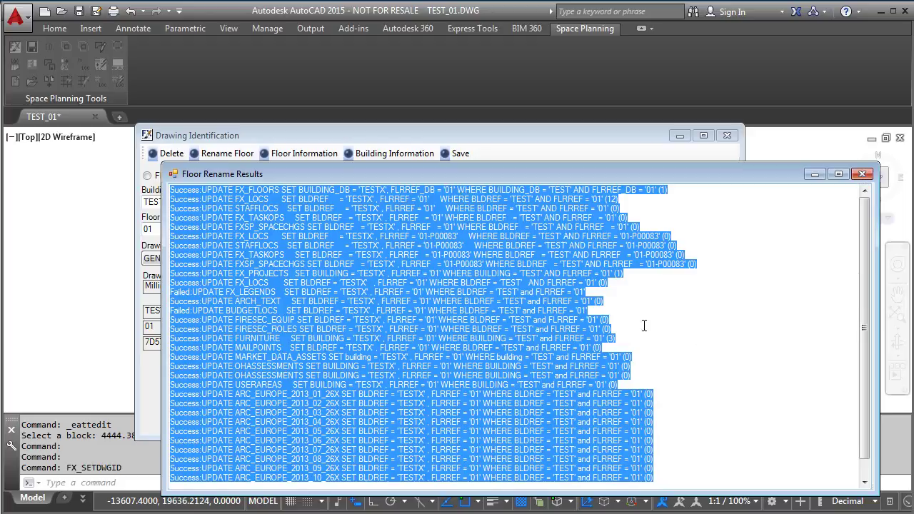
pyautogui.click(861, 174)
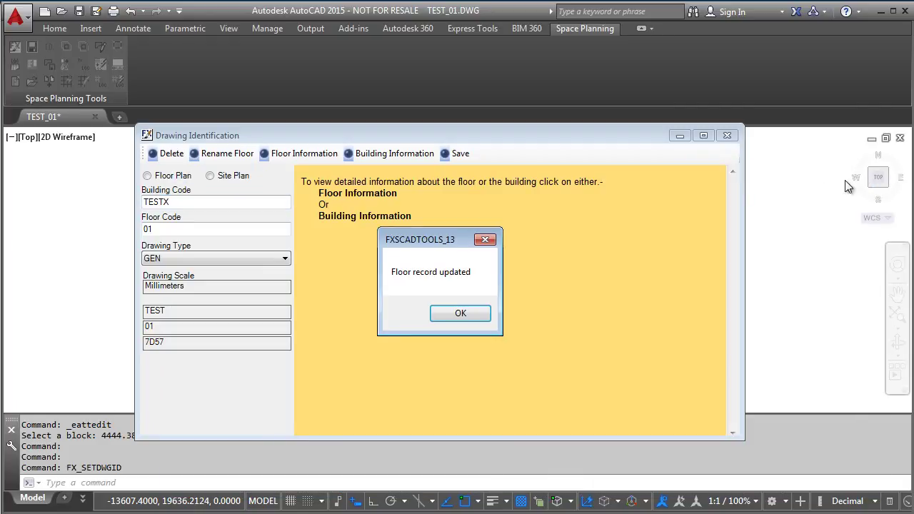
pyautogui.click(451, 313)
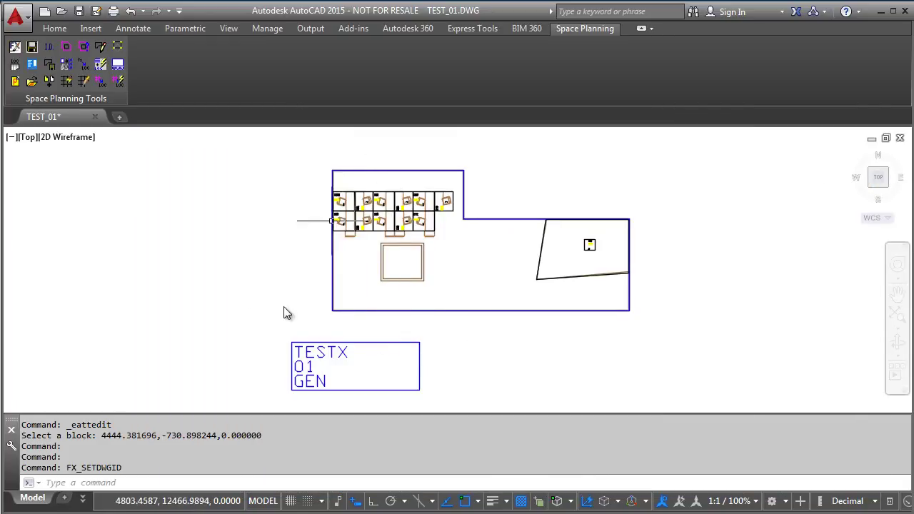
# Publish the re-identified drawing to the FXSPACE4 site and save the drawing file
pyautogui.click(32, 47)
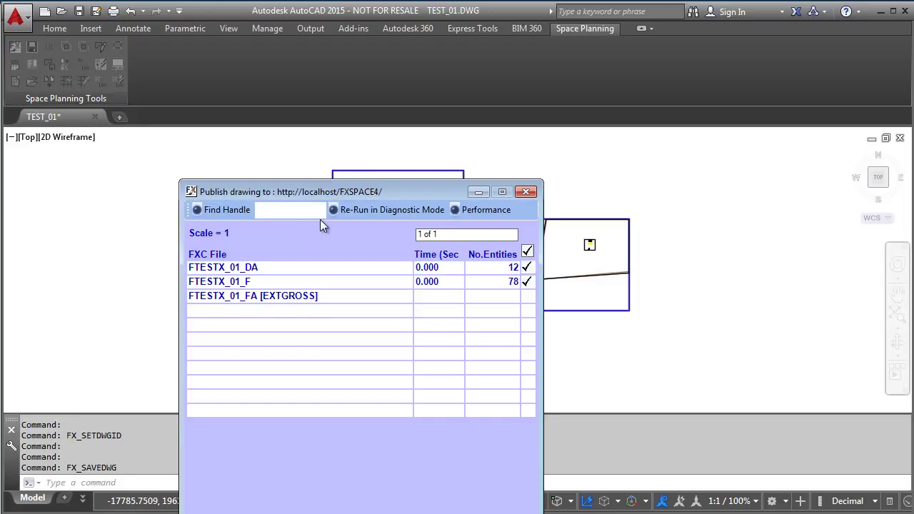
pyautogui.click(405, 444)
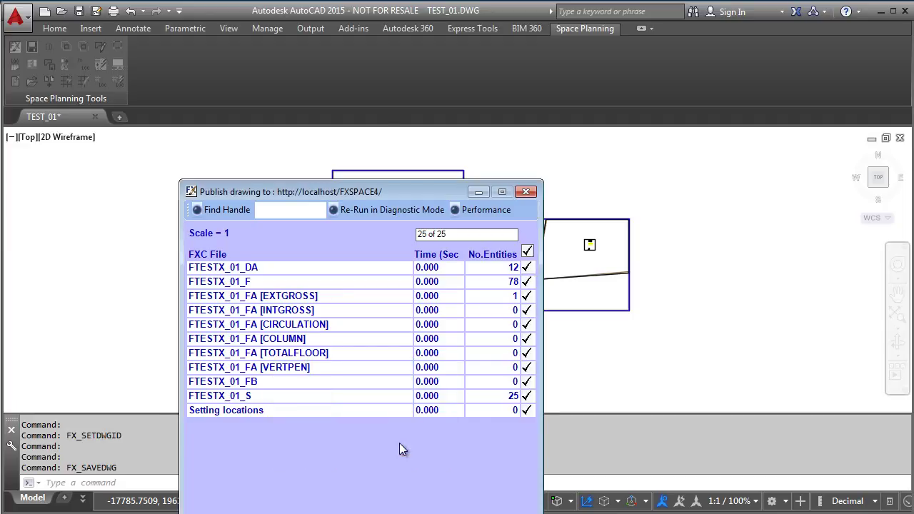
pyautogui.click(526, 192)
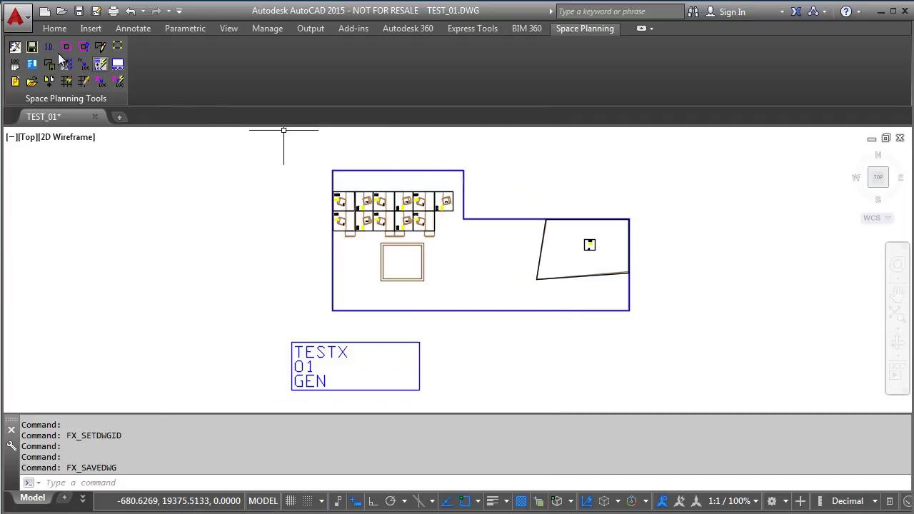
pyautogui.click(78, 11)
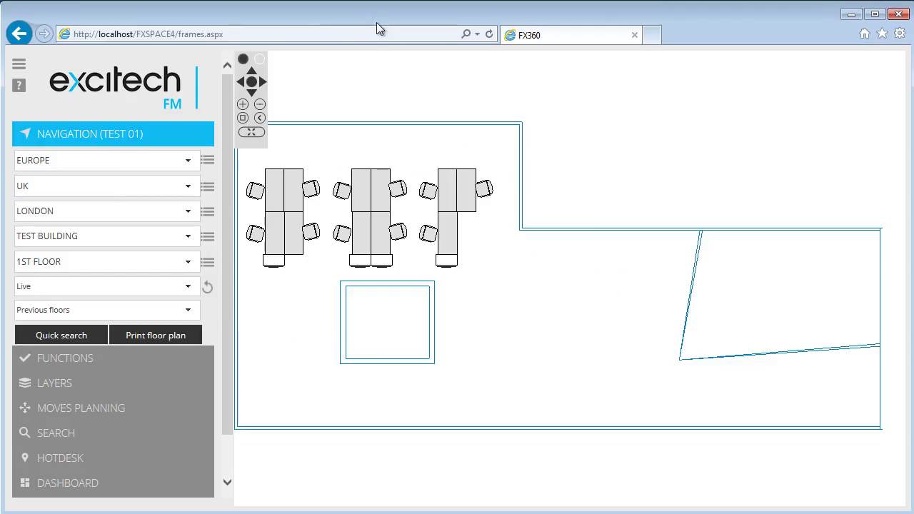
# Switch to the FX360 site in the browser, reload it, and log in with the EUROPE alias
pyautogui.click(260, 33)
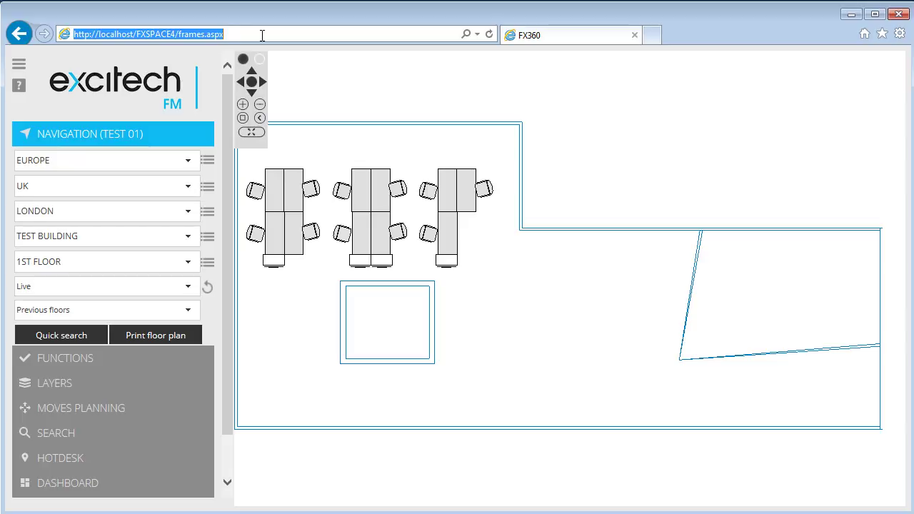
pyautogui.press('Home')
pyautogui.press('Return')
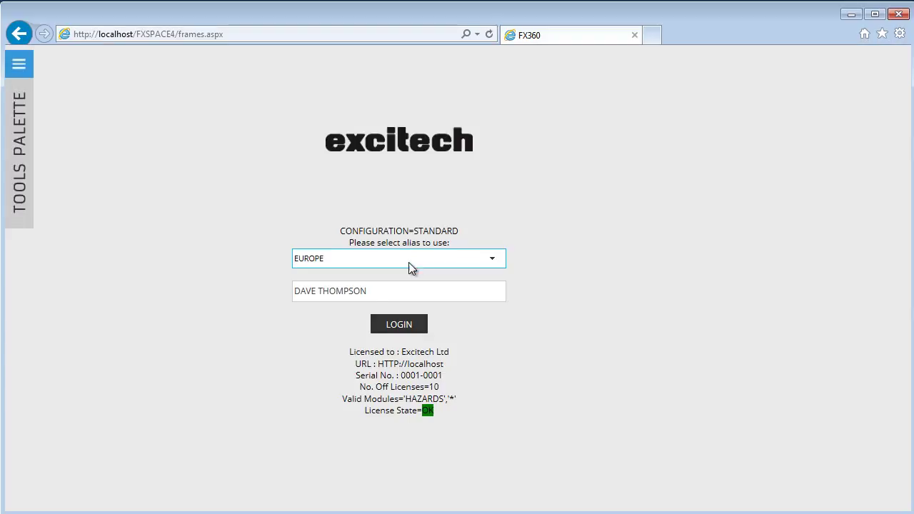
pyautogui.click(378, 323)
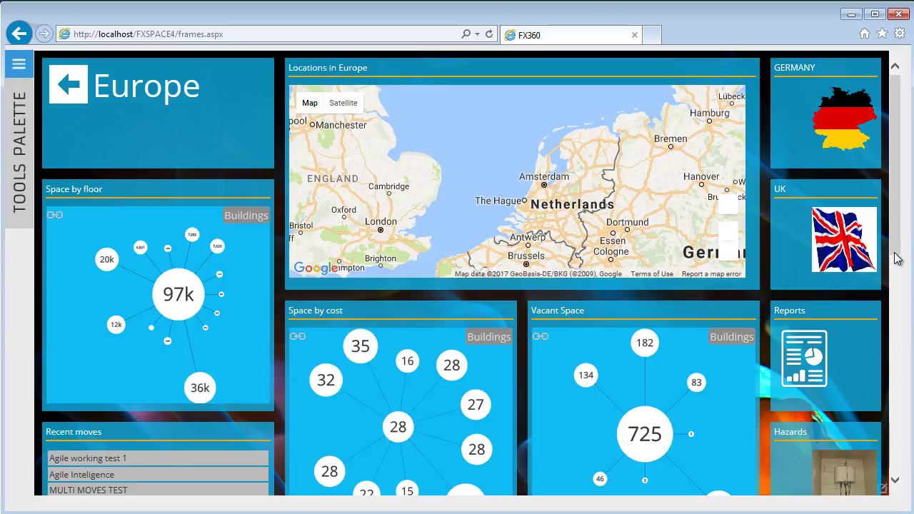
# Show the tools palette and set the navigation to country UK and city LONDON
pyautogui.click(19, 65)
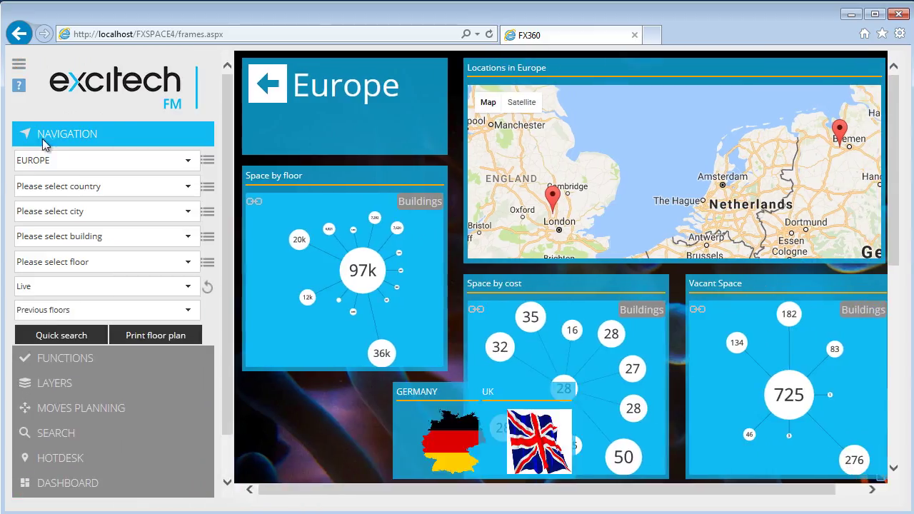
pyautogui.click(62, 185)
pyautogui.click(36, 204)
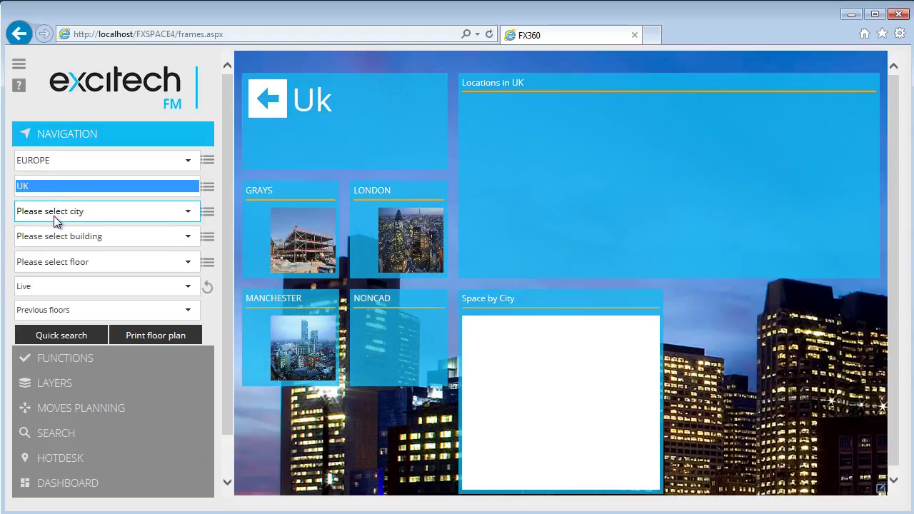
pyautogui.click(53, 216)
pyautogui.click(51, 214)
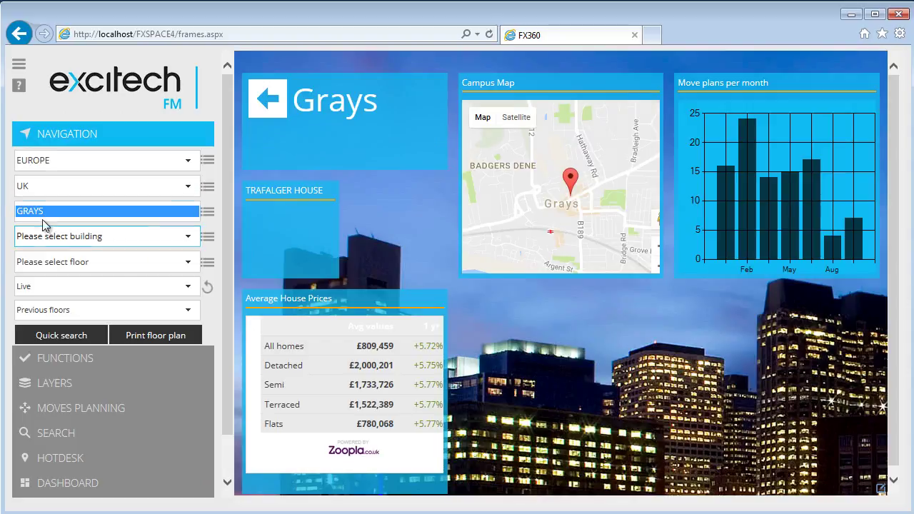
pyautogui.click(43, 217)
pyautogui.click(41, 219)
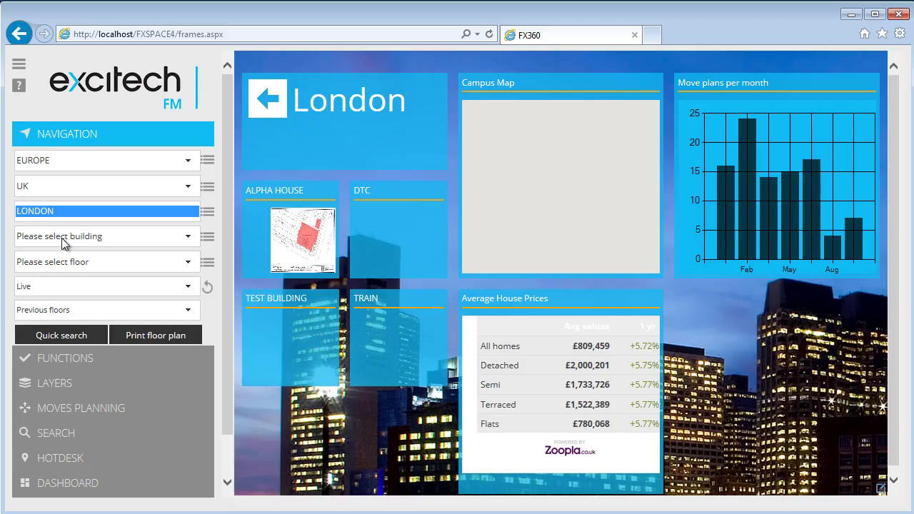
# Open the floor plan for TEST BUILDING, 1ST FLOOR
pyautogui.click(64, 236)
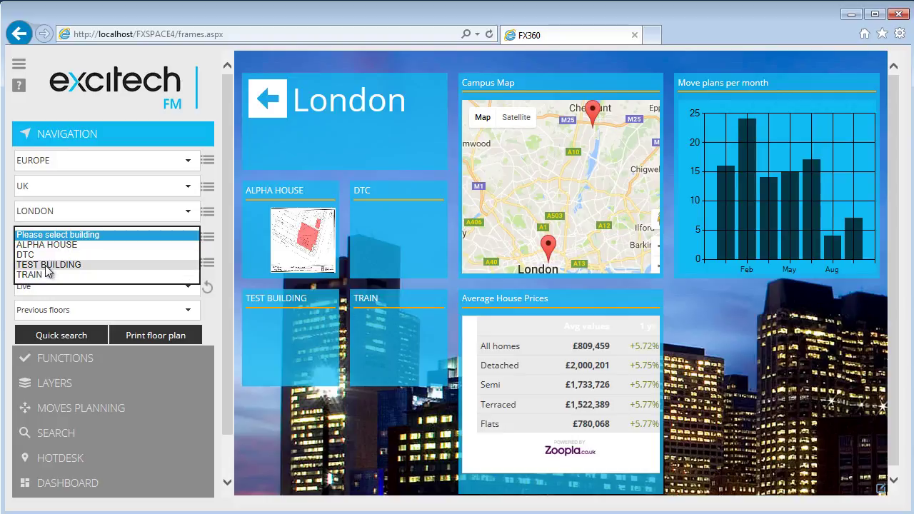
pyautogui.click(47, 265)
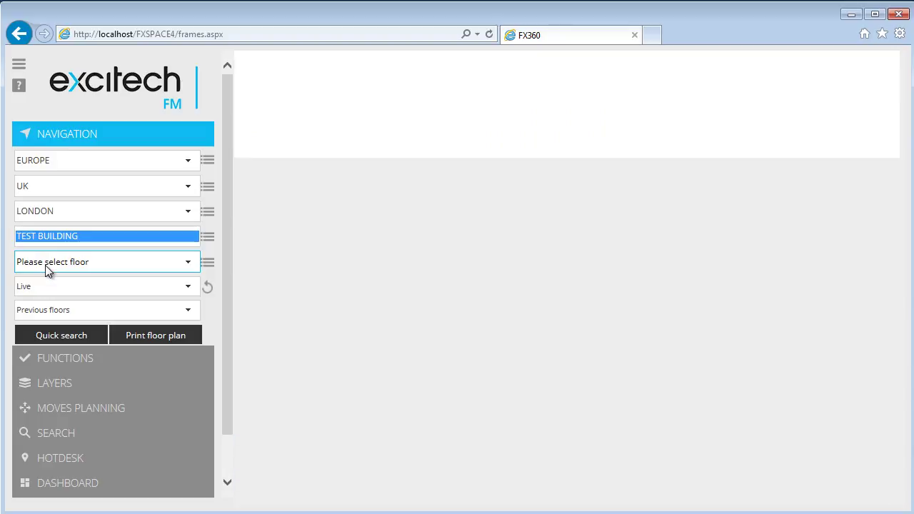
pyautogui.click(64, 264)
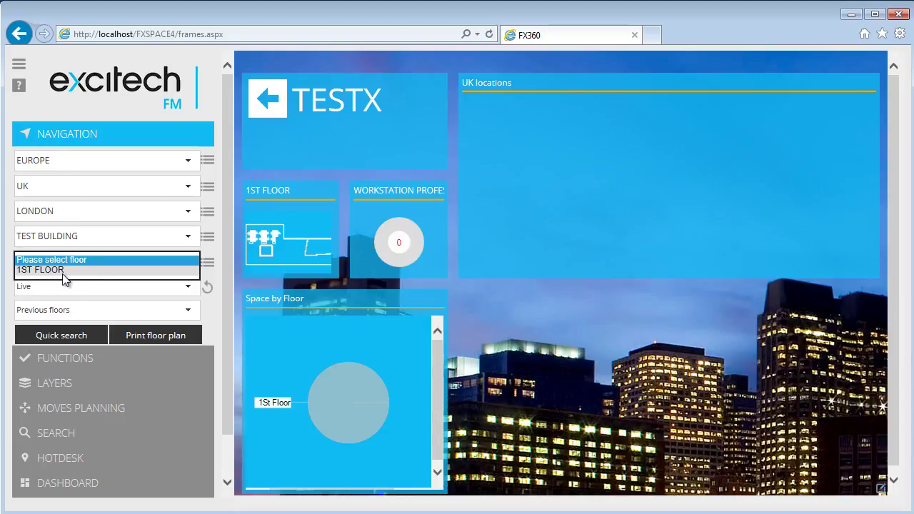
pyautogui.click(62, 270)
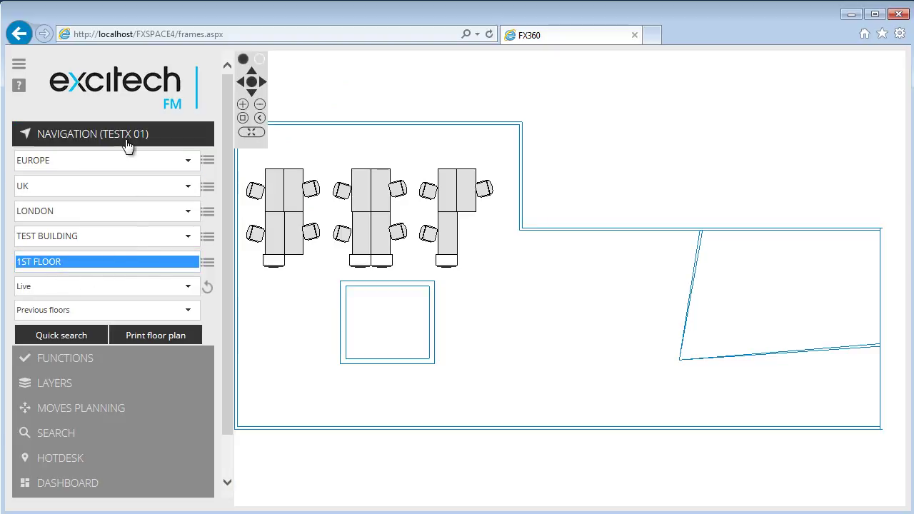